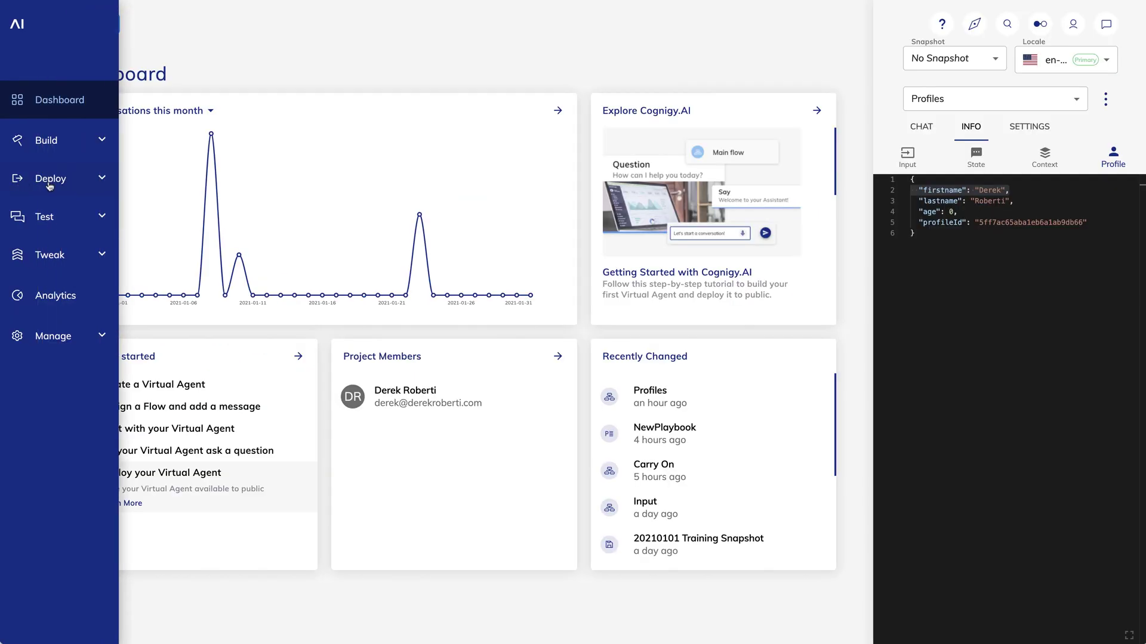
Create a new Webchat endpoint named 'Web' attached to the Input flow and save it.
left_click(49, 182)
left_click(52, 211)
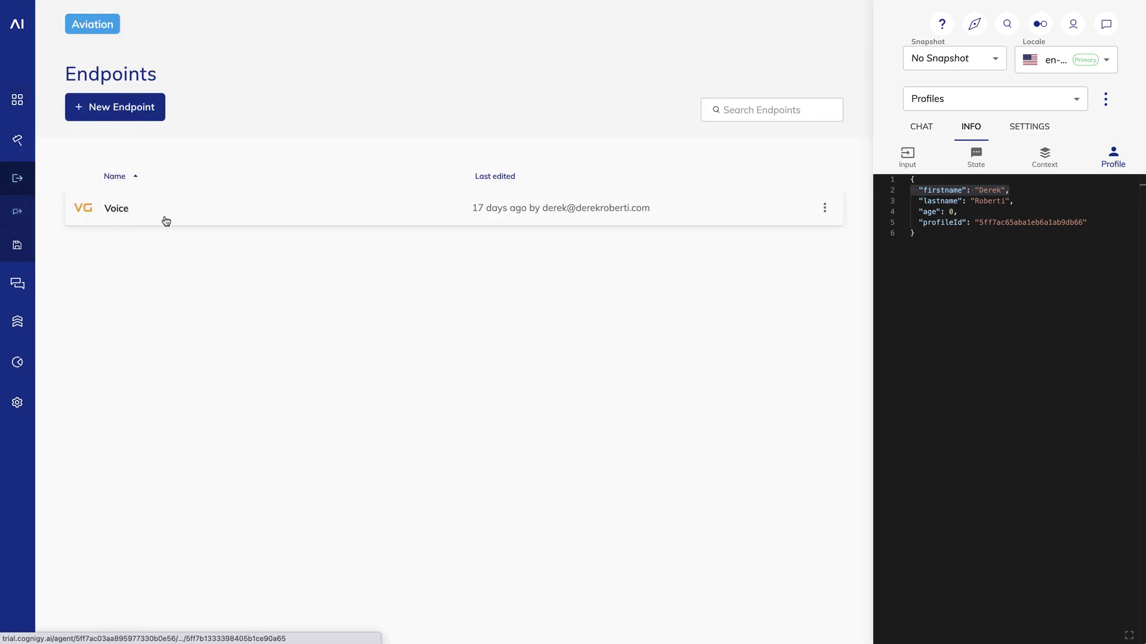
left_click(116, 107)
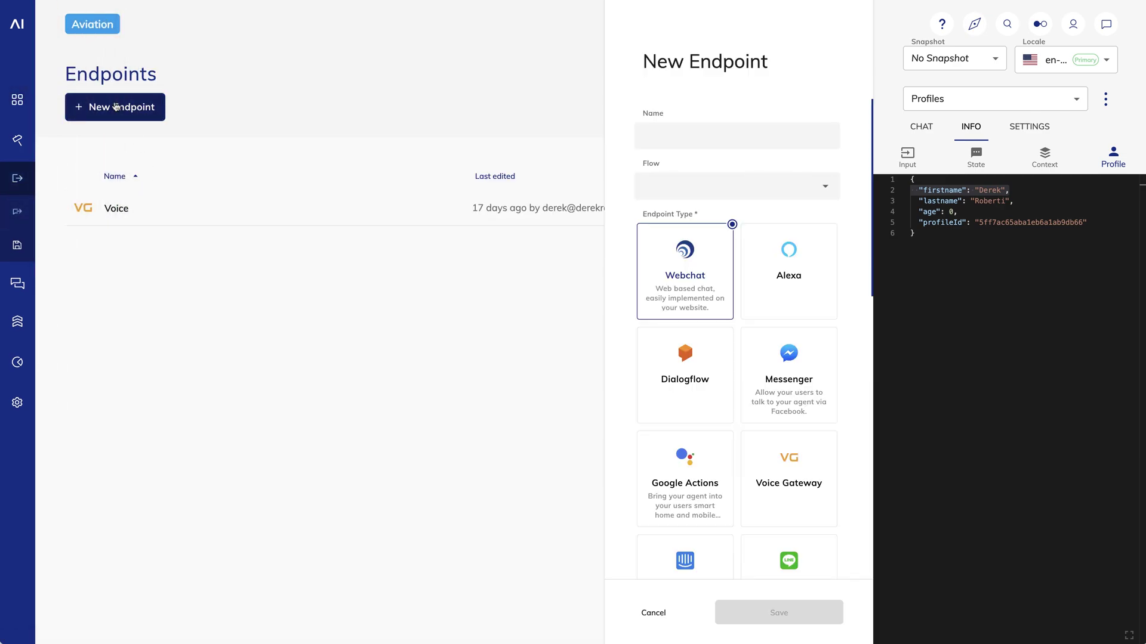
left_click(651, 132)
type("Web")
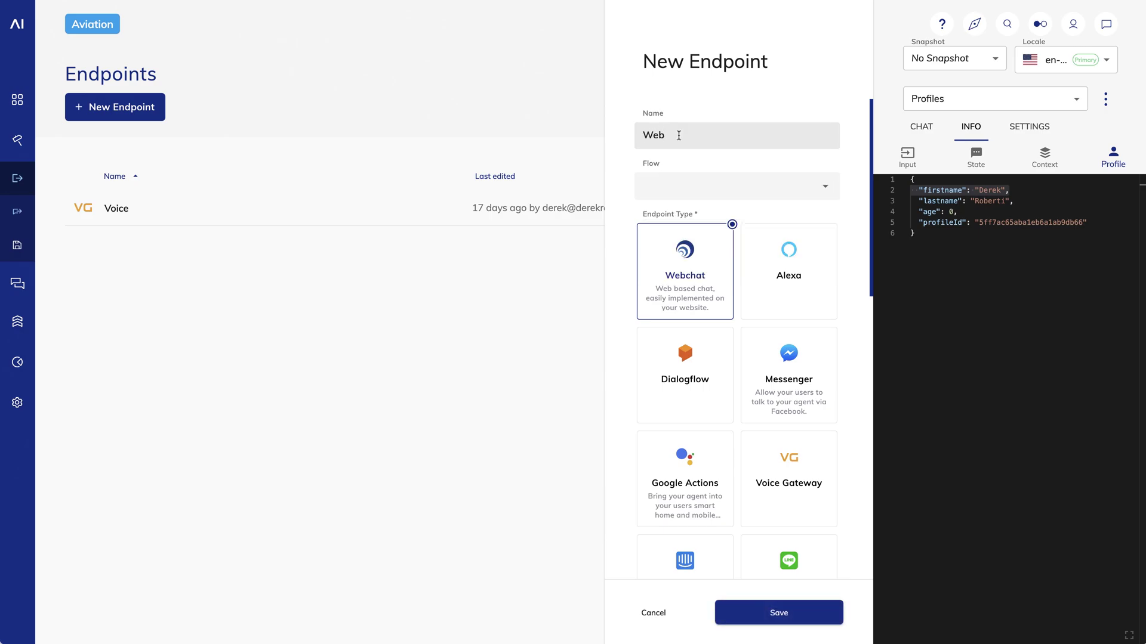
left_click(822, 190)
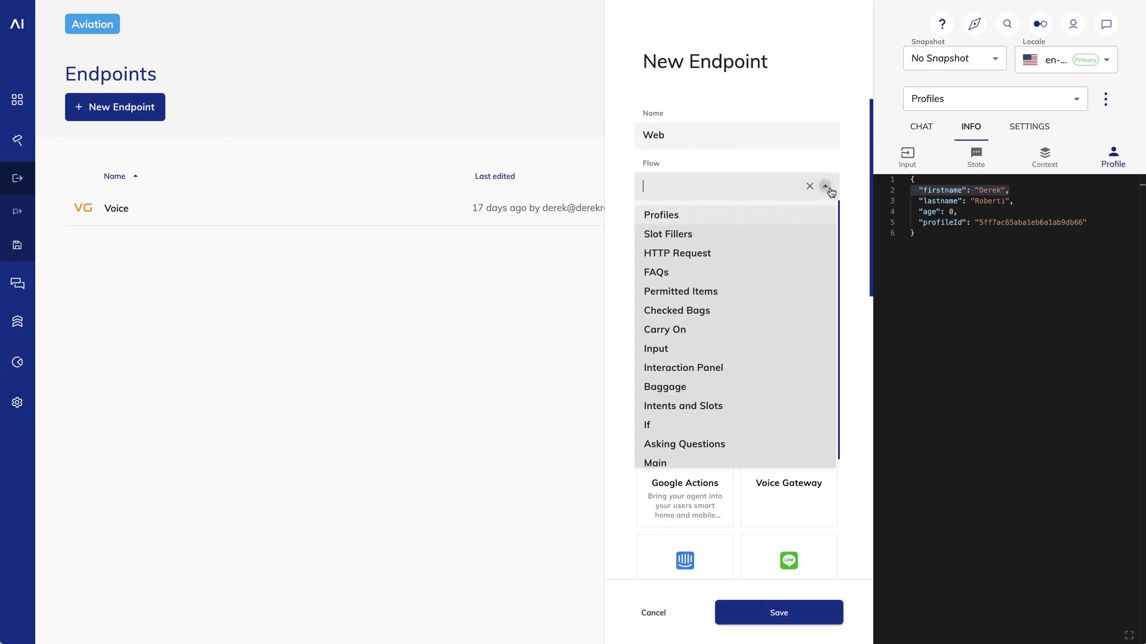
left_click(681, 349)
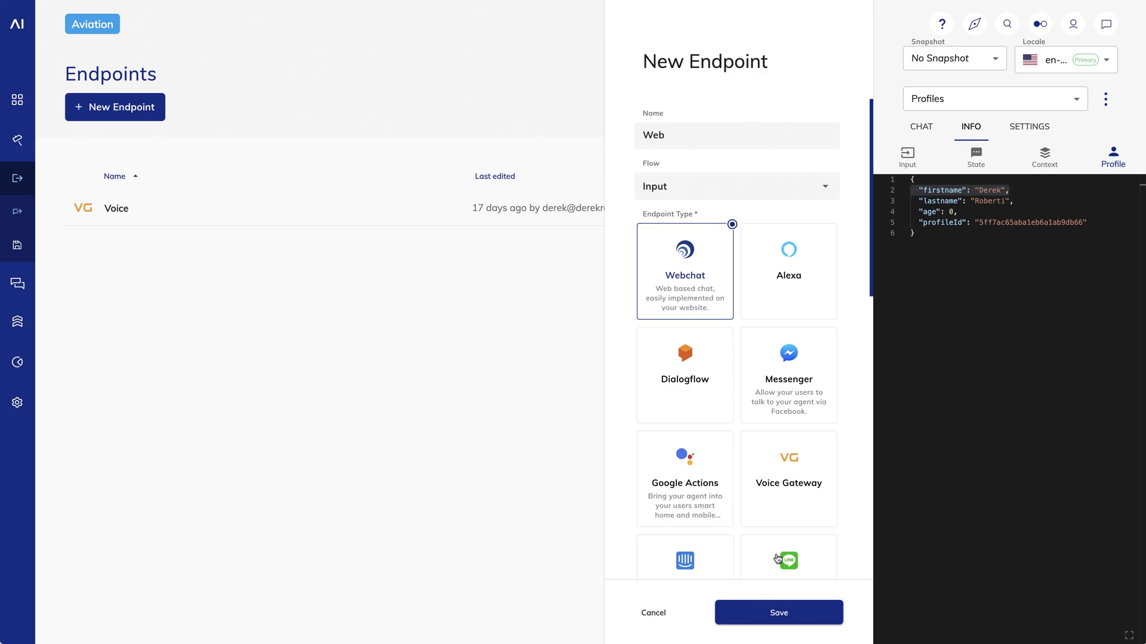
left_click(783, 611)
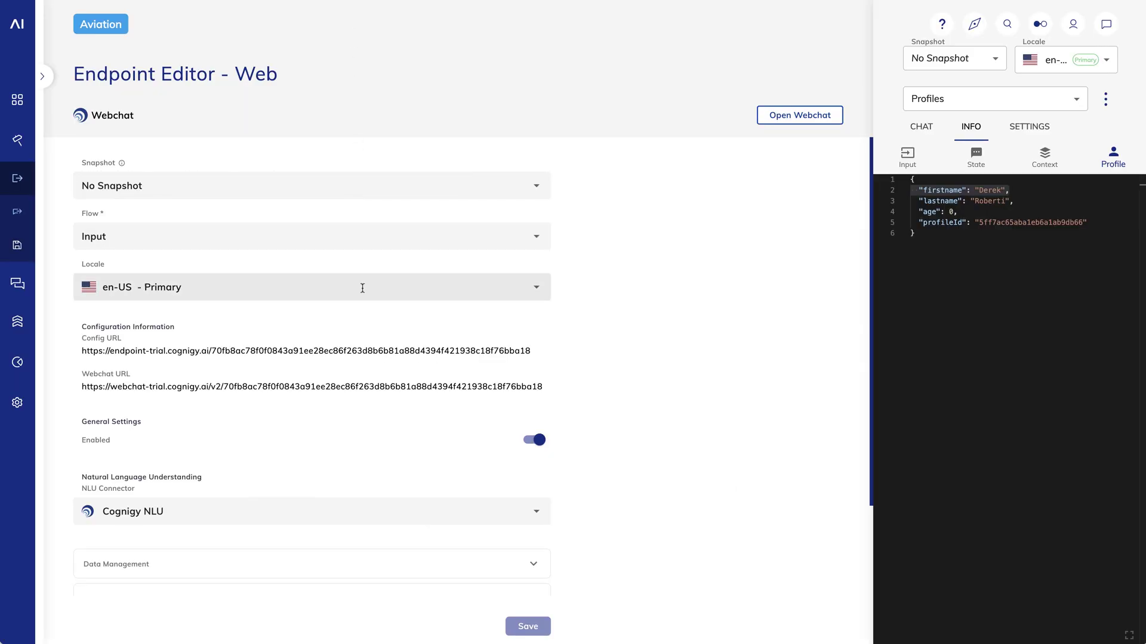
In Webchat Configuration, set Center Webchat to No and choose a purple colour scheme.
scroll(364, 275, "down", 1)
left_click(259, 553)
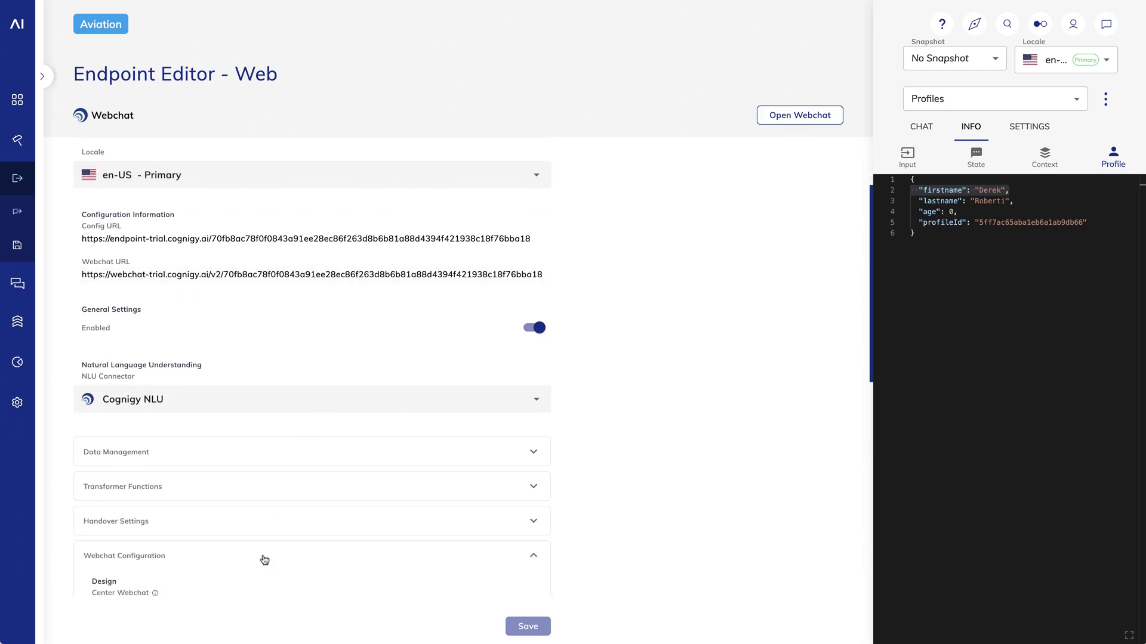
scroll(261, 555, "down", 3)
scroll(264, 556, "down", 3)
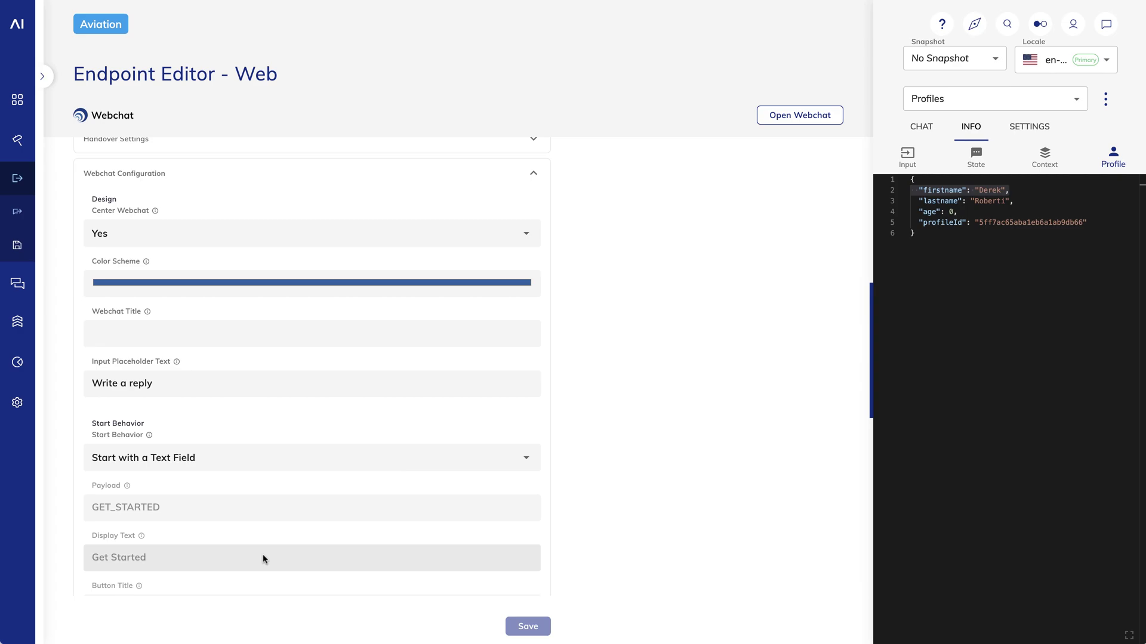
left_click(343, 233)
left_click(200, 284)
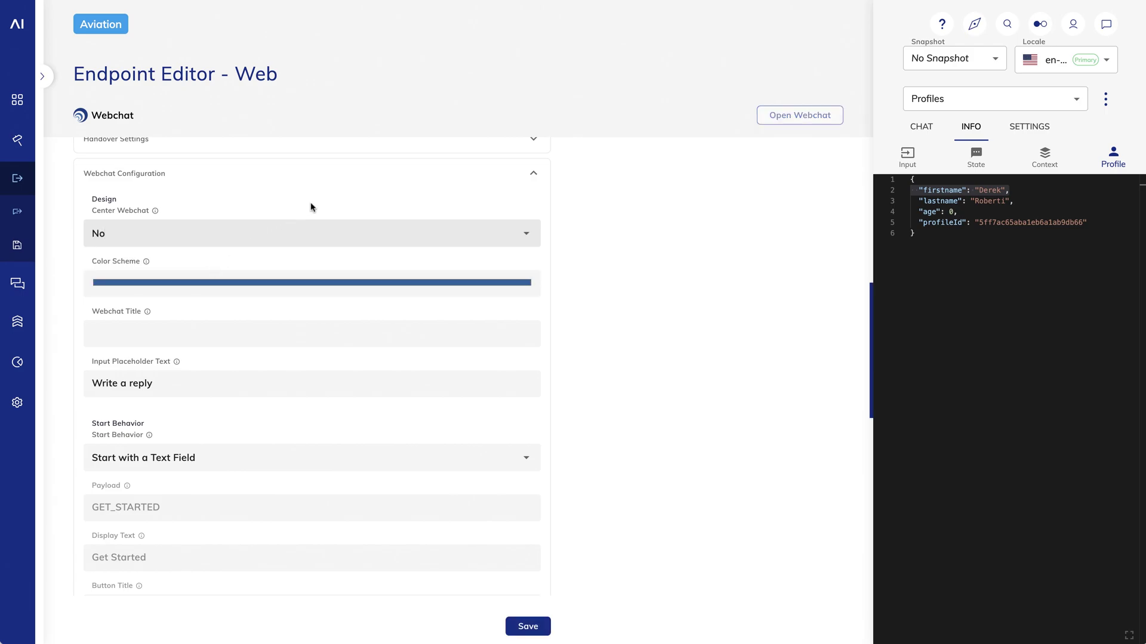
left_click(314, 283)
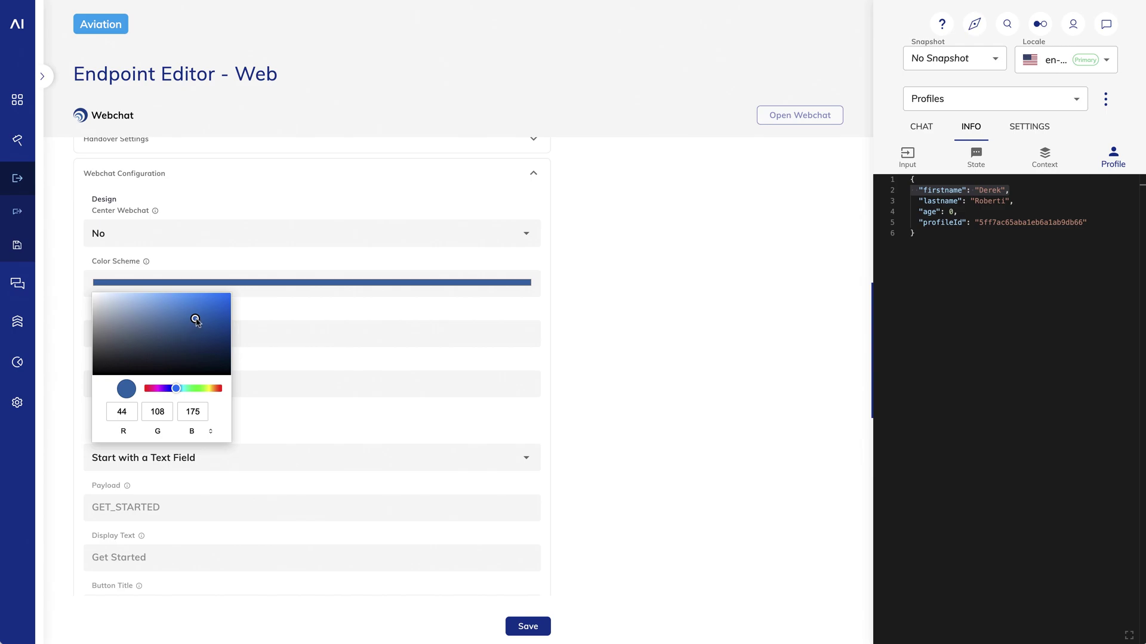
left_click(166, 389)
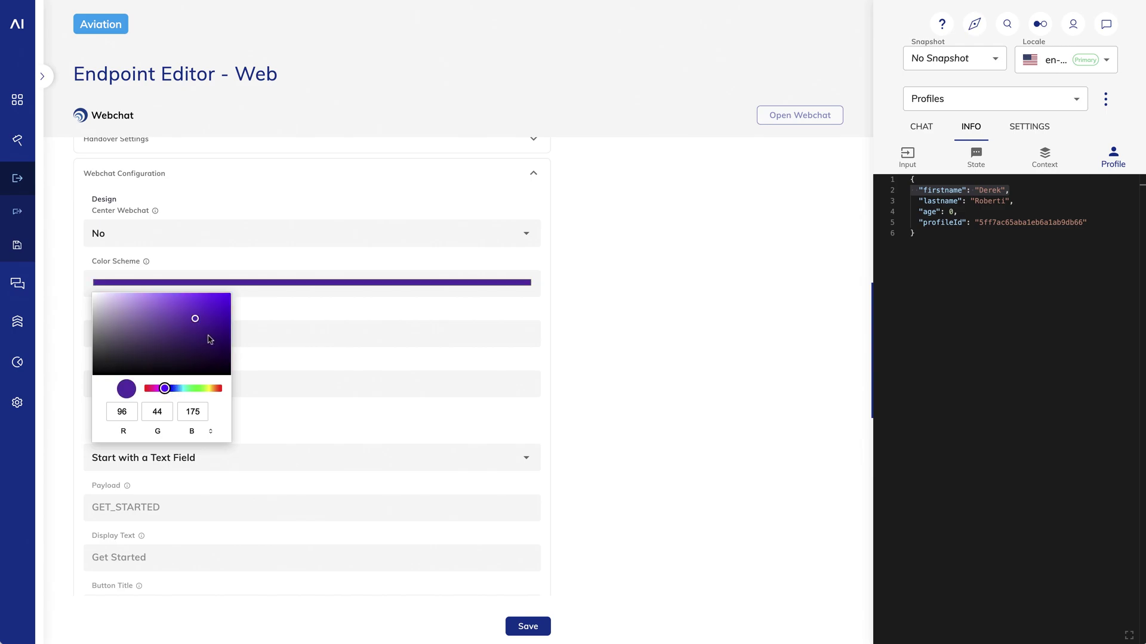
left_click(645, 332)
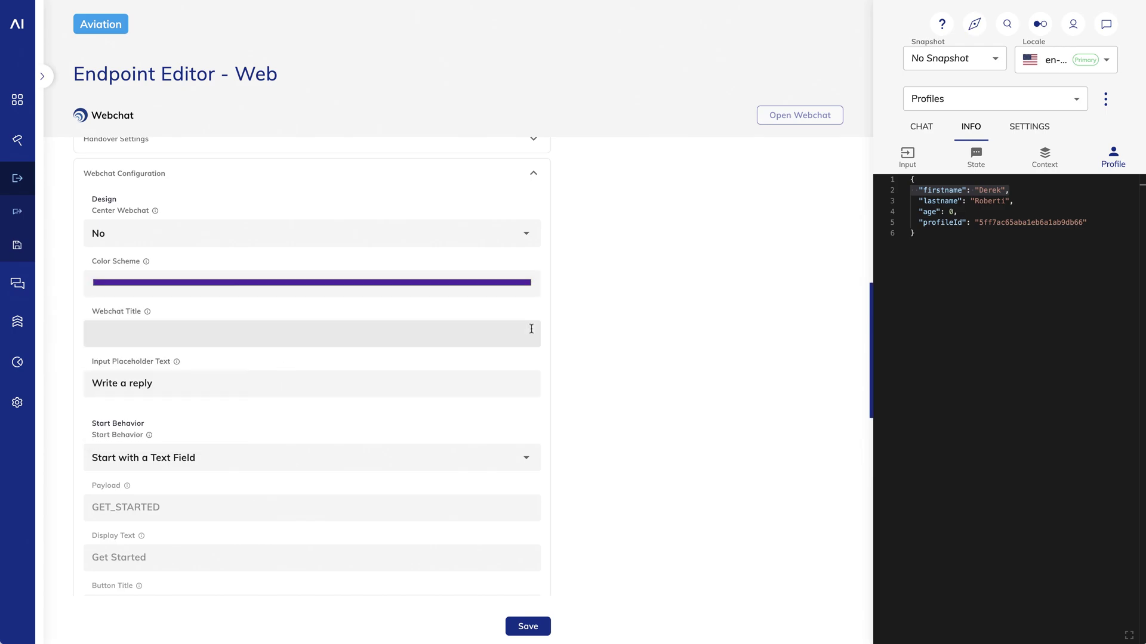
Title the webchat 'Cognigy Training', paste the airplane background image URL, and save.
left_click(195, 339)
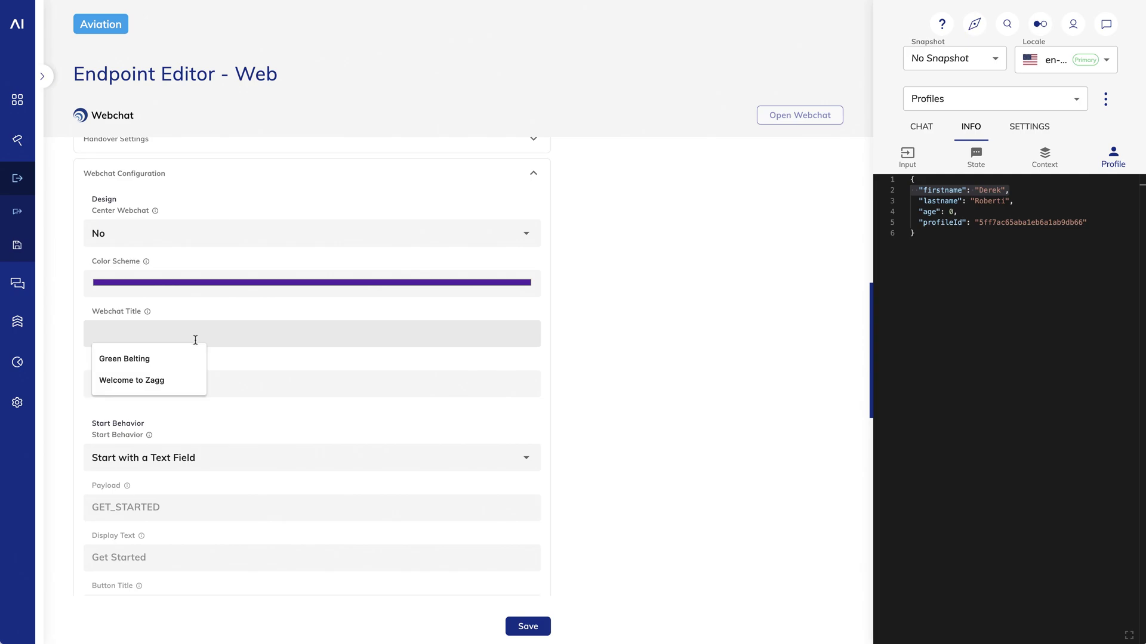
type("Cognigy Trainin")
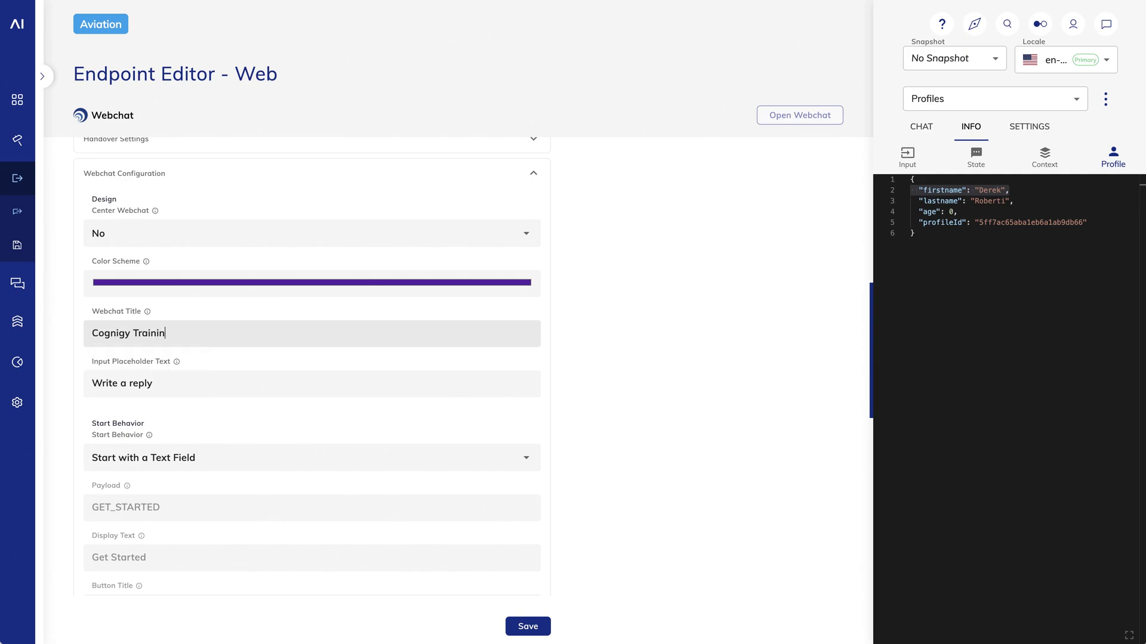
type("g")
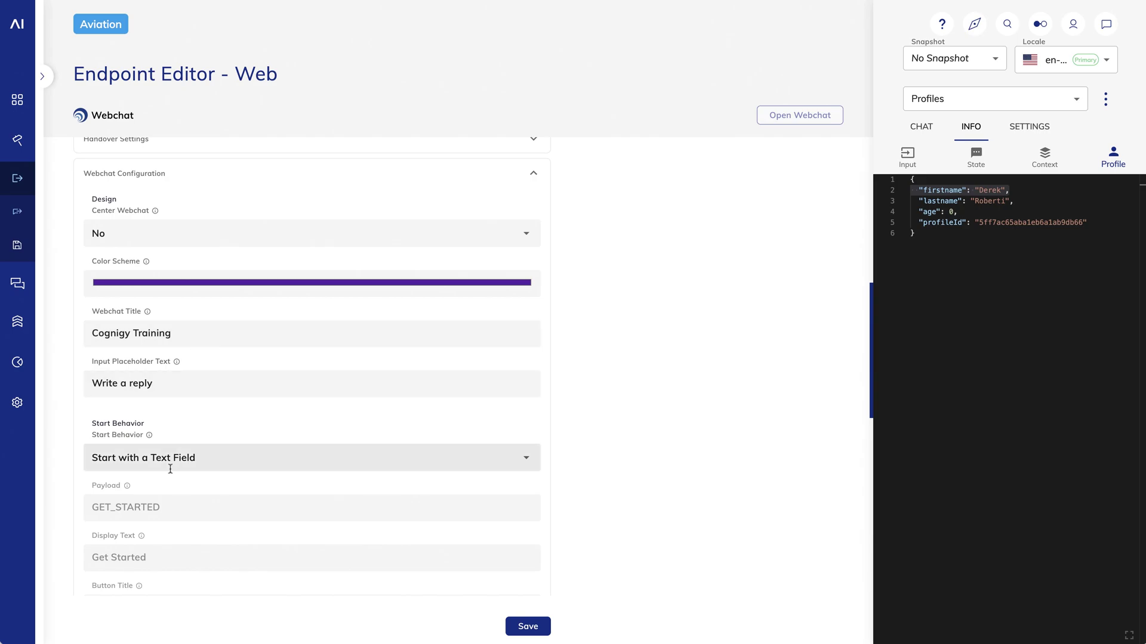
scroll(170, 470, "down", 5)
scroll(170, 473, "down", 1)
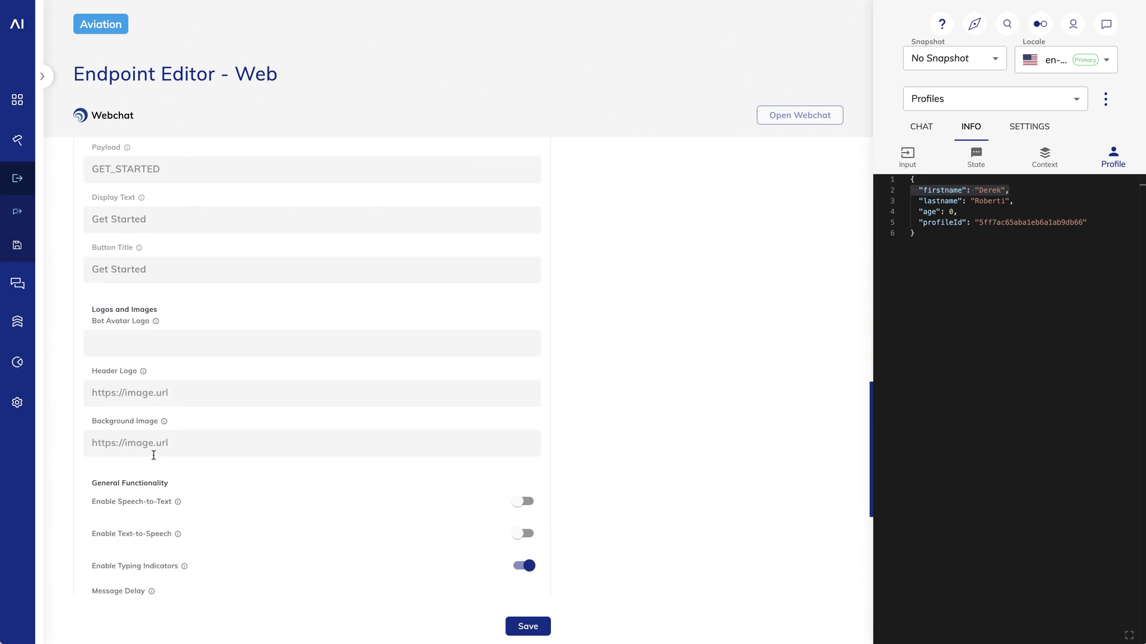
left_click(140, 443)
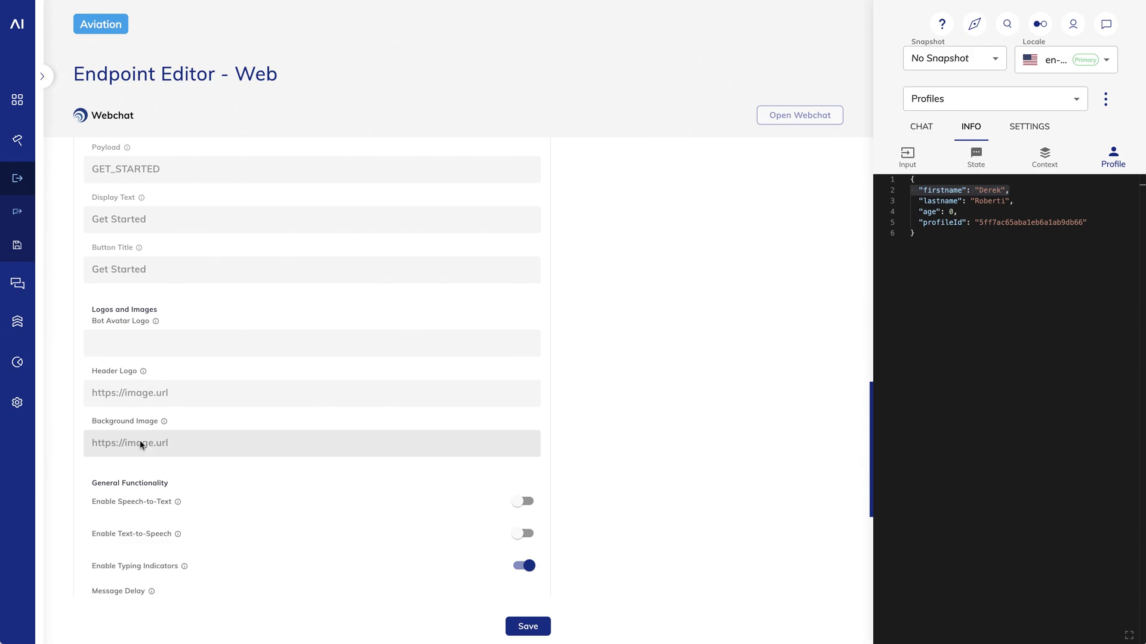
type("https://cognigy-training.s3-us-west-1.amazonaws.com/images/airplane-taking-off-from-airport.jpg")
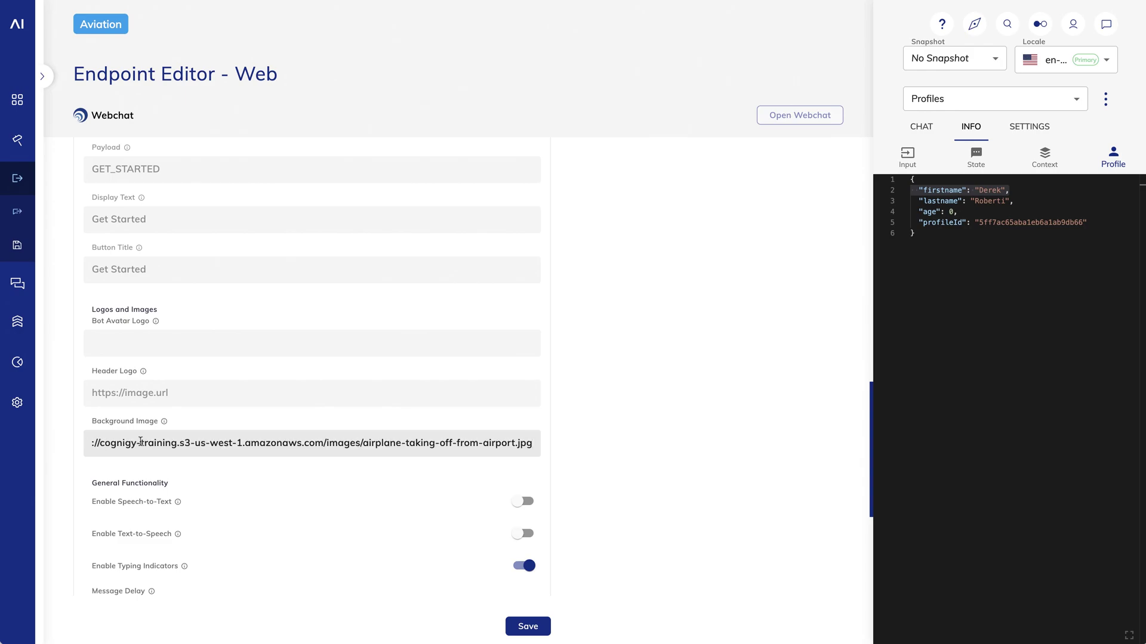
left_click(516, 627)
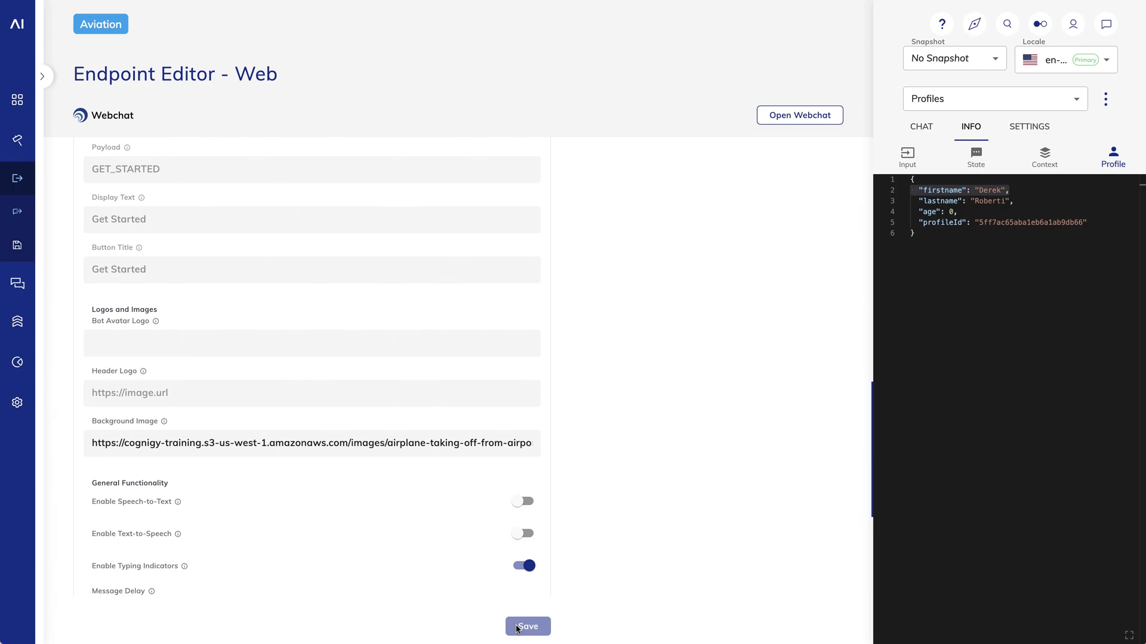
Send 'hi' in the purple Cognigy Training webchat to test the bot's reply.
scroll(600, 422, "up", 4)
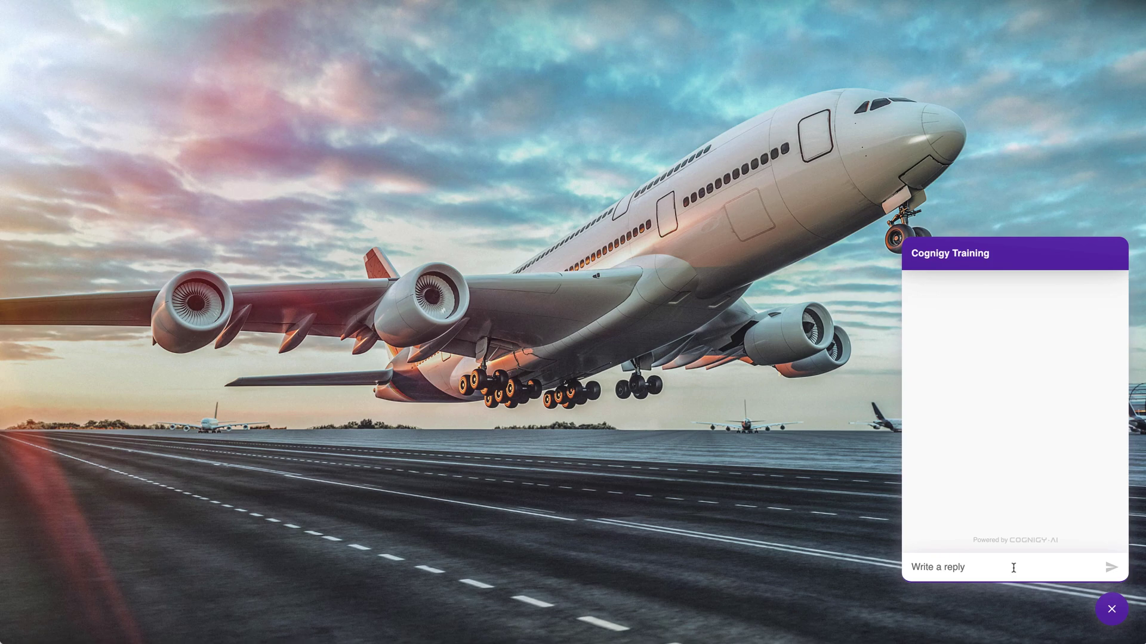
type("hi")
key("Return")
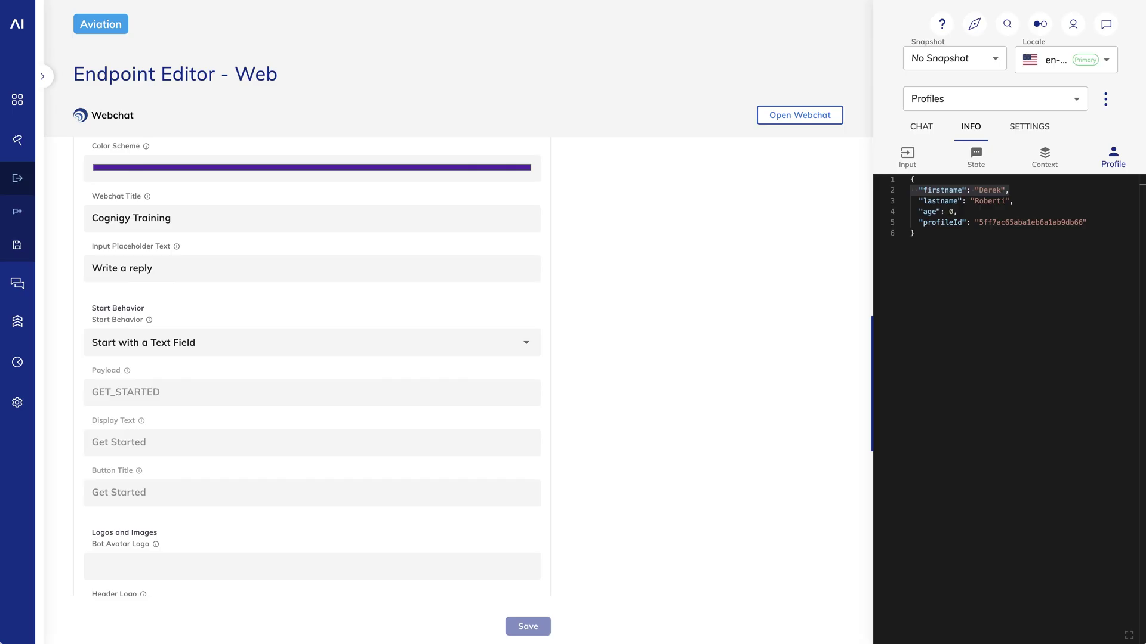
Set Start Behavior to auto-send a message, with payload 'Hi' and display text 'Ready for lift off'.
scroll(305, 376, "up", 2)
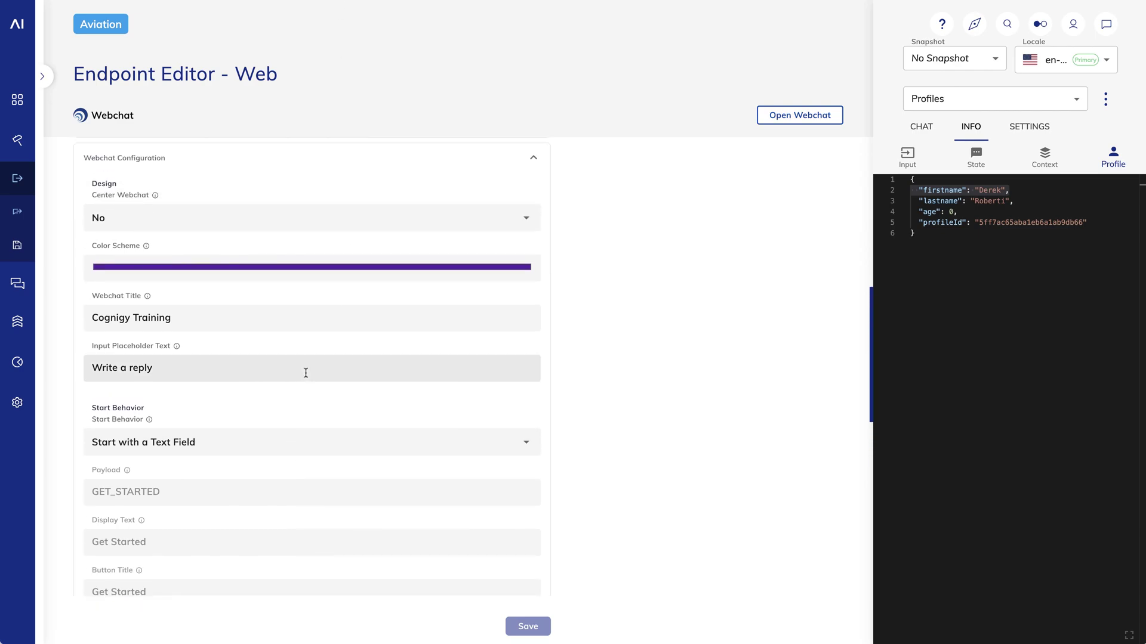
left_click(526, 443)
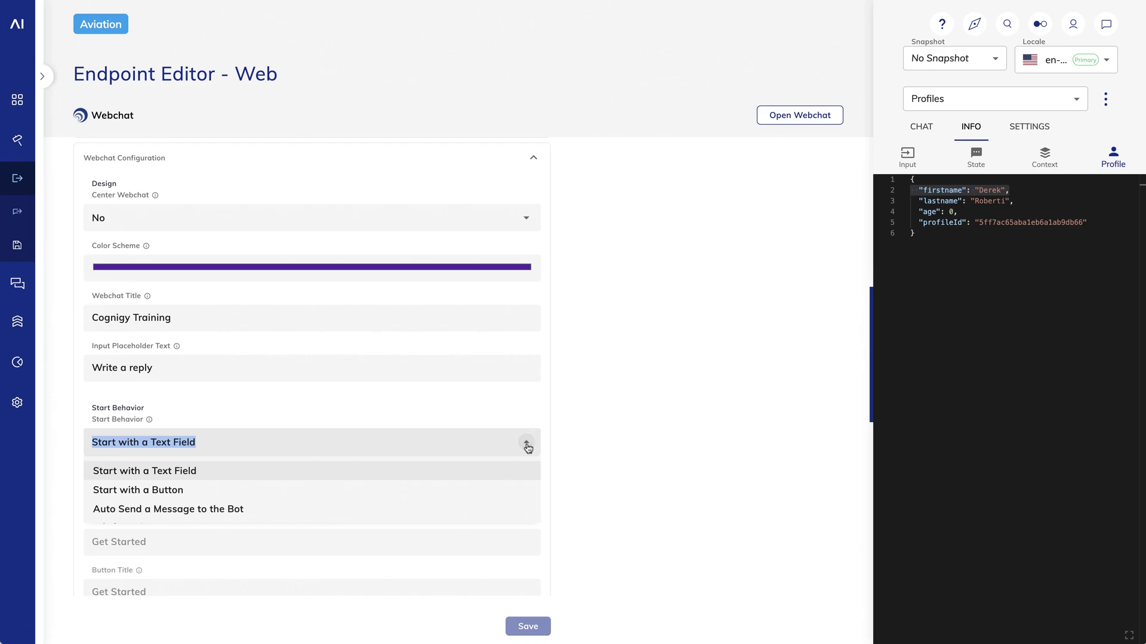
left_click(223, 510)
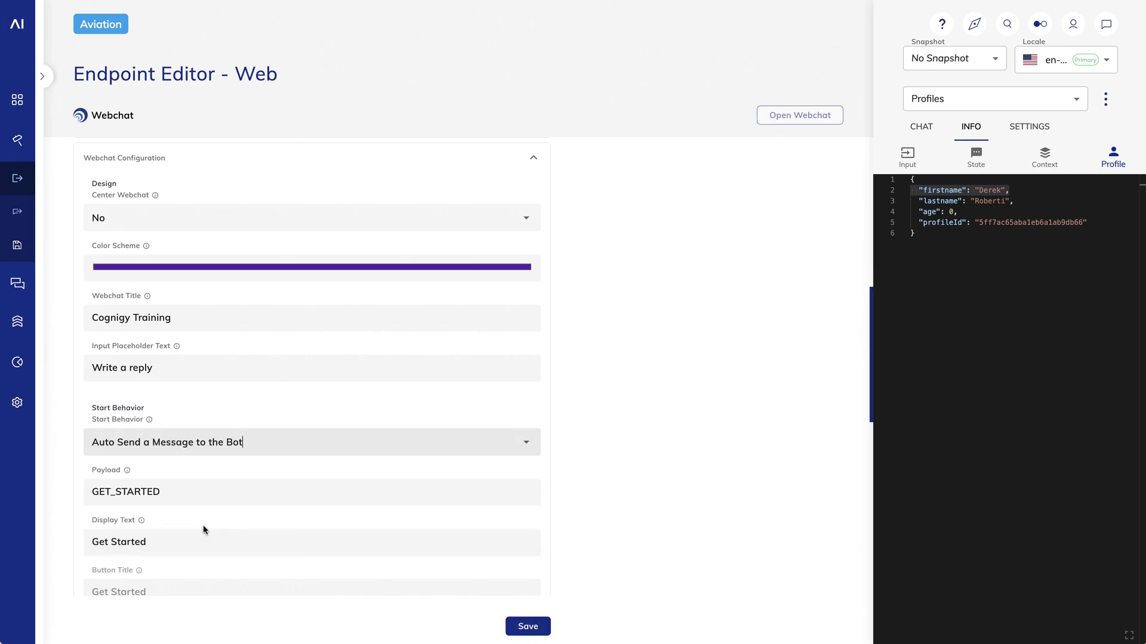
scroll(186, 529, "down", 1)
left_click_drag(182, 480, 66, 477)
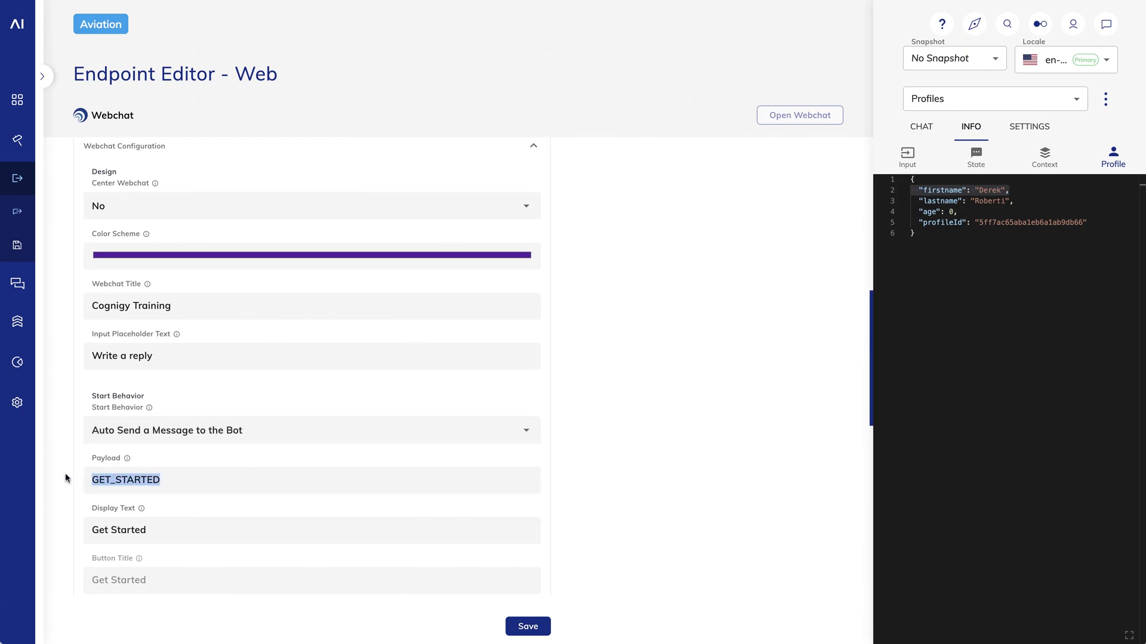
type("Hi")
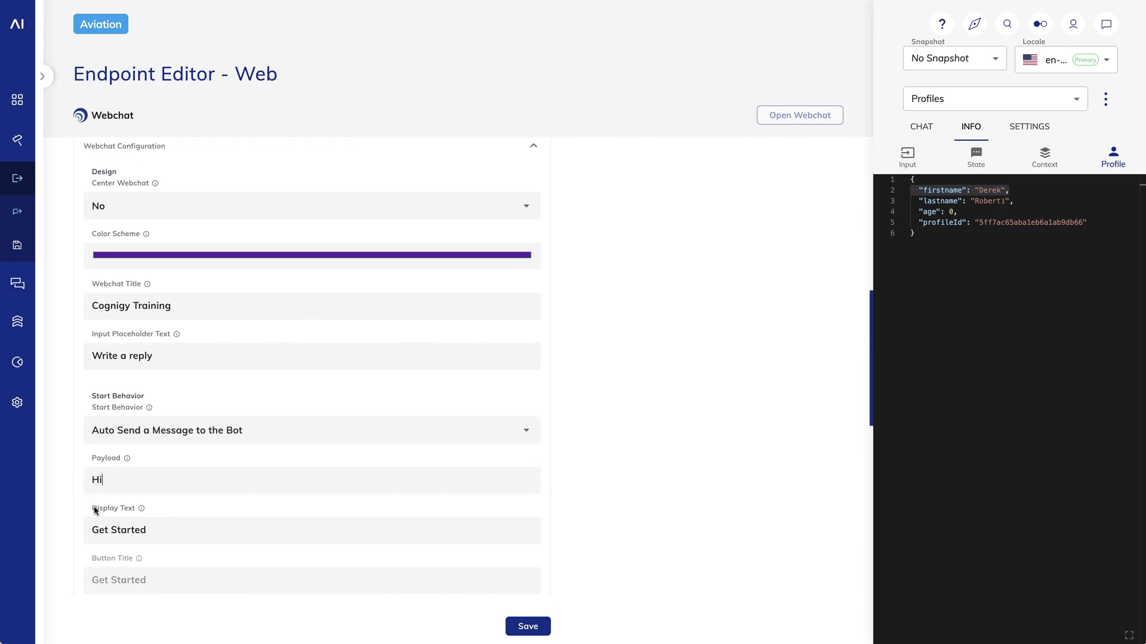
left_click_drag(169, 531, 75, 537)
type("Ready for lift off")
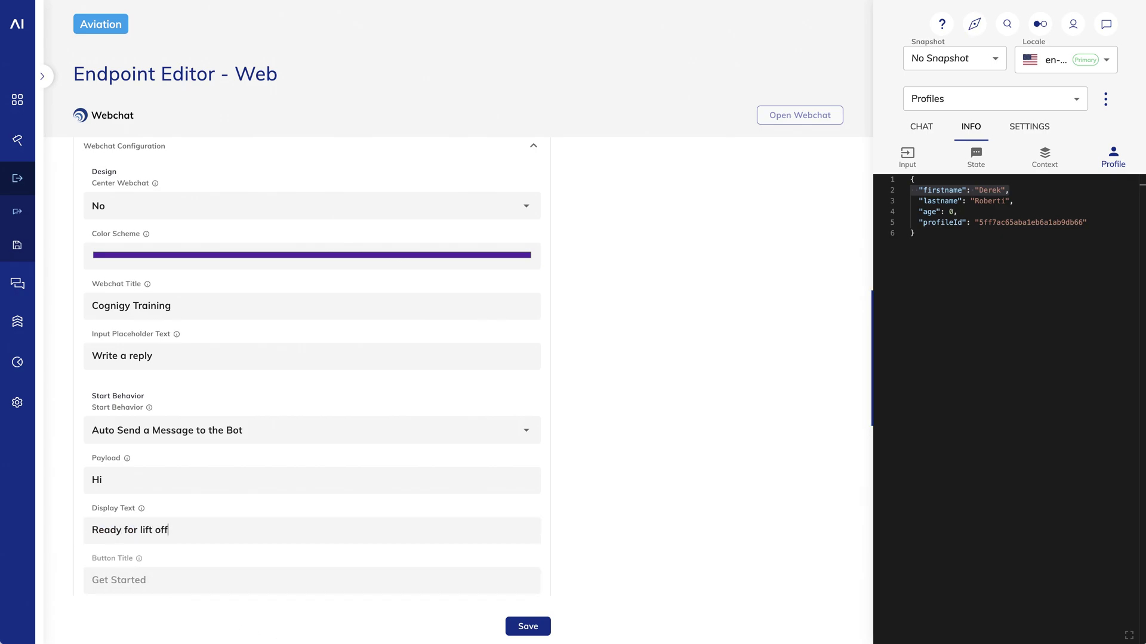
Save the Web endpoint's auto-send start settings.
left_click(515, 629)
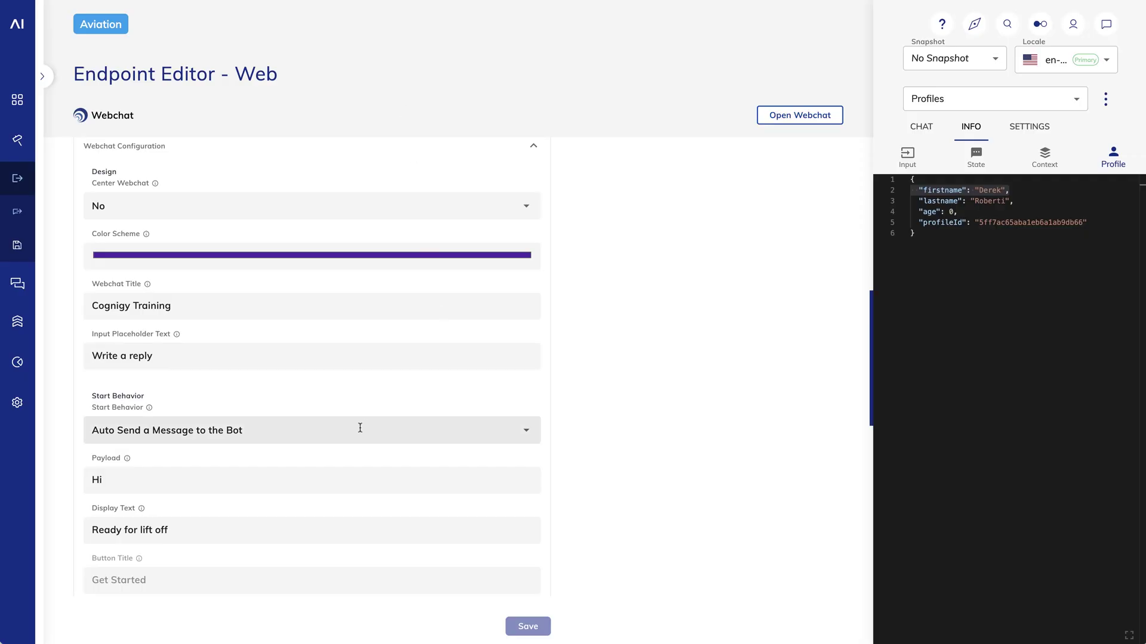
Change Start Behavior to Start with a Button, save, and press GET STARTED in the webchat.
left_click(360, 428)
left_click(234, 485)
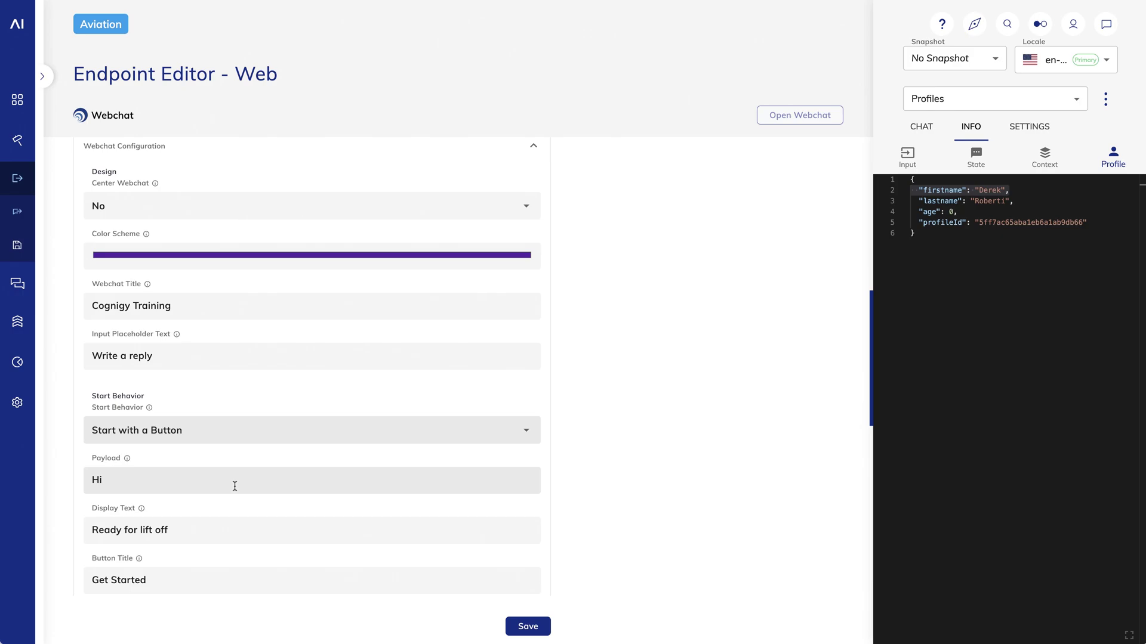
left_click(526, 625)
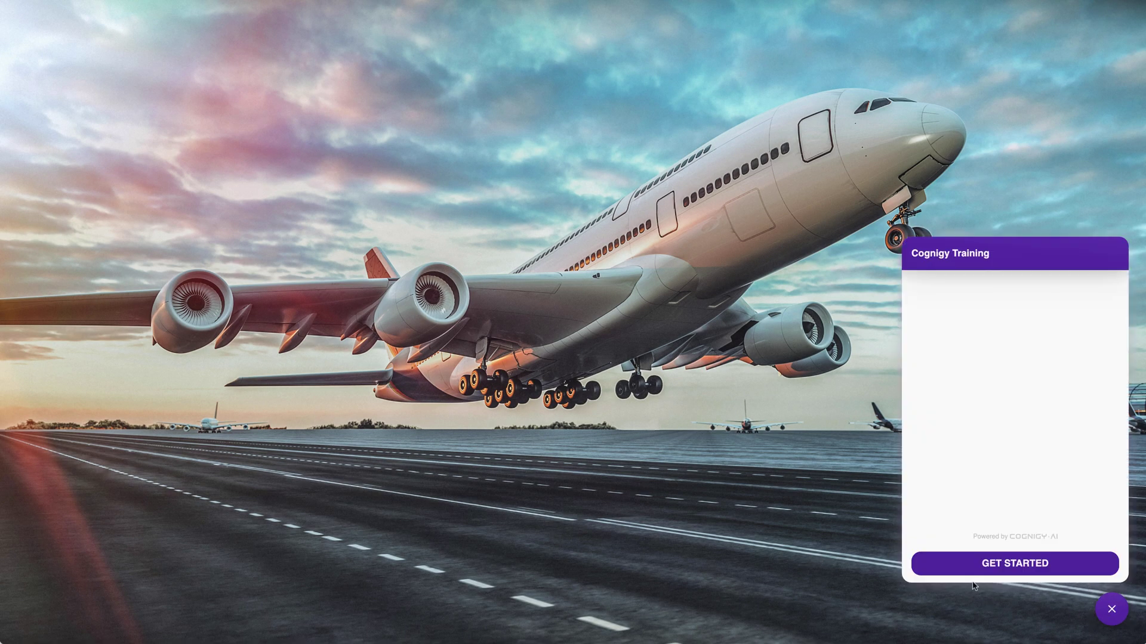
left_click(1013, 570)
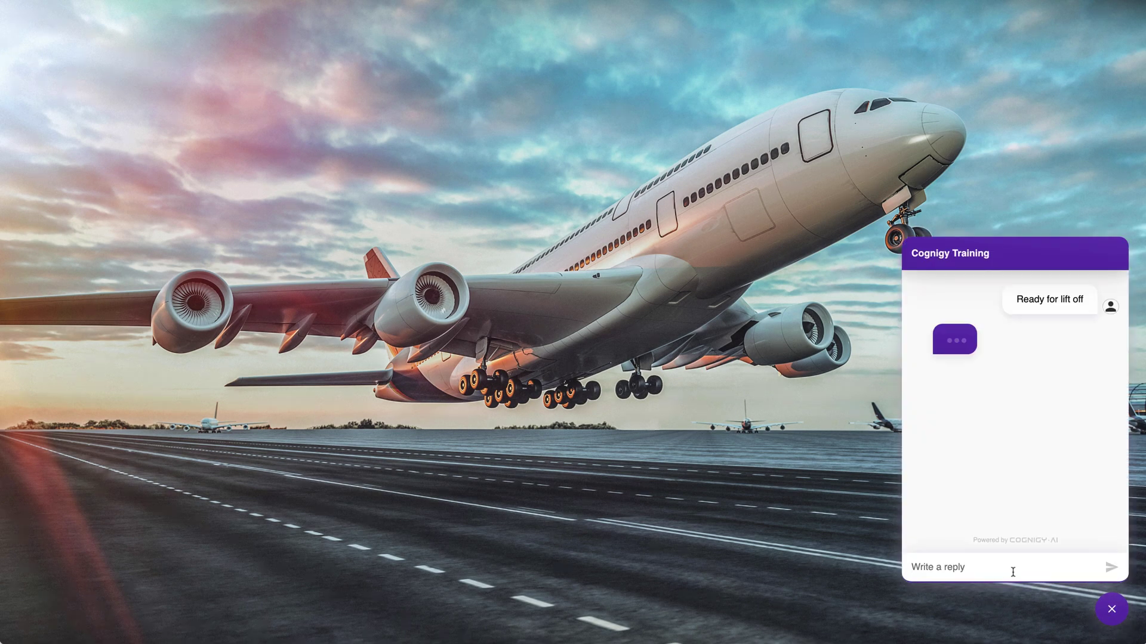